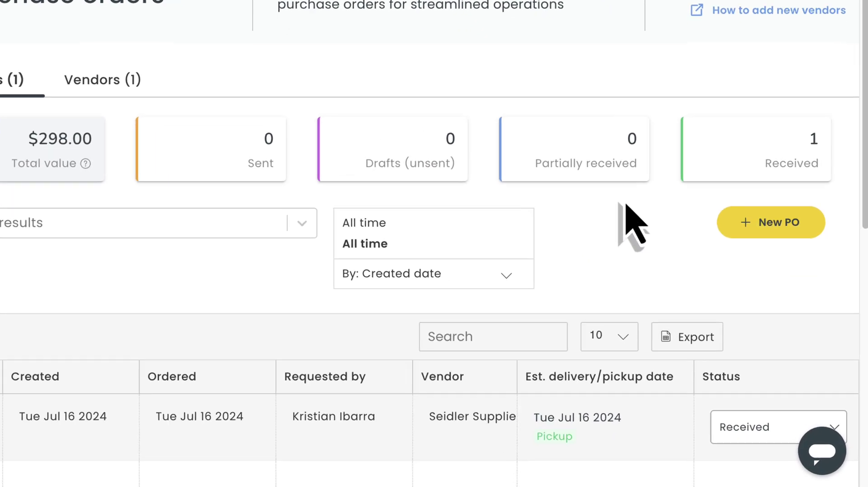
# Start a new purchase order and bring up the Create new vendor form from the Vendor list.
pyautogui.click(775, 224)
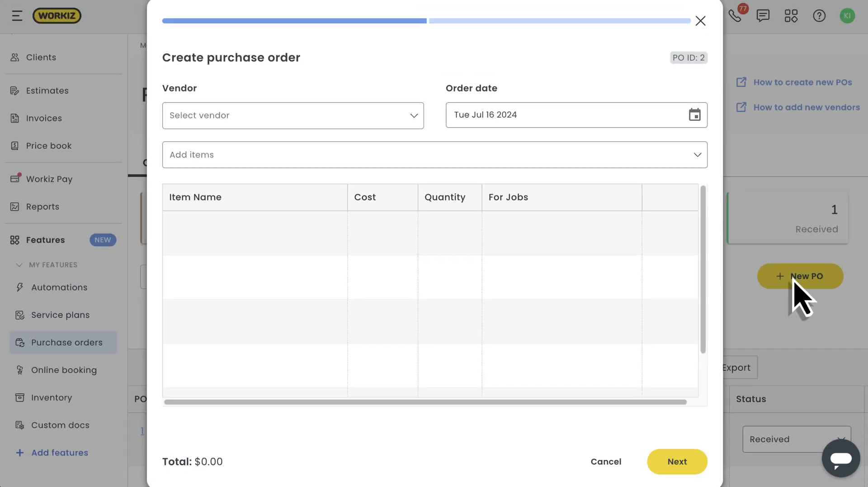
pyautogui.click(274, 120)
pyautogui.click(272, 152)
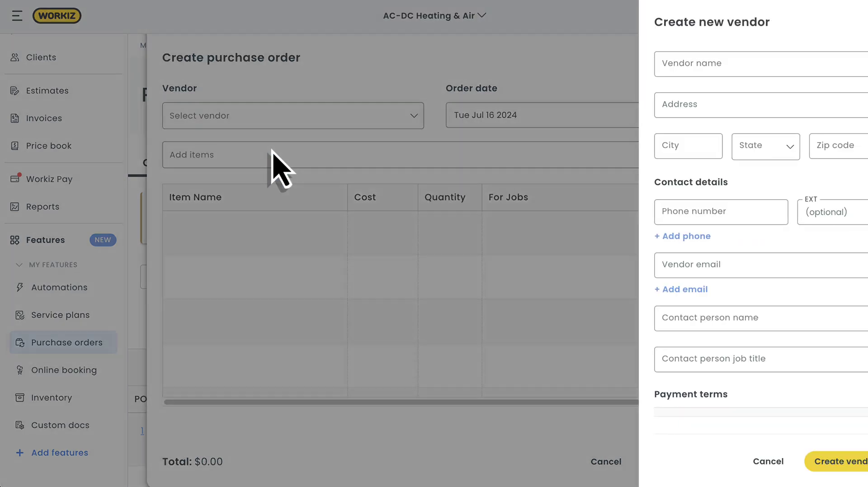
# Switch on the Purchase orders add-on in the Features marketplace and go to its page.
pyautogui.click(657, 67)
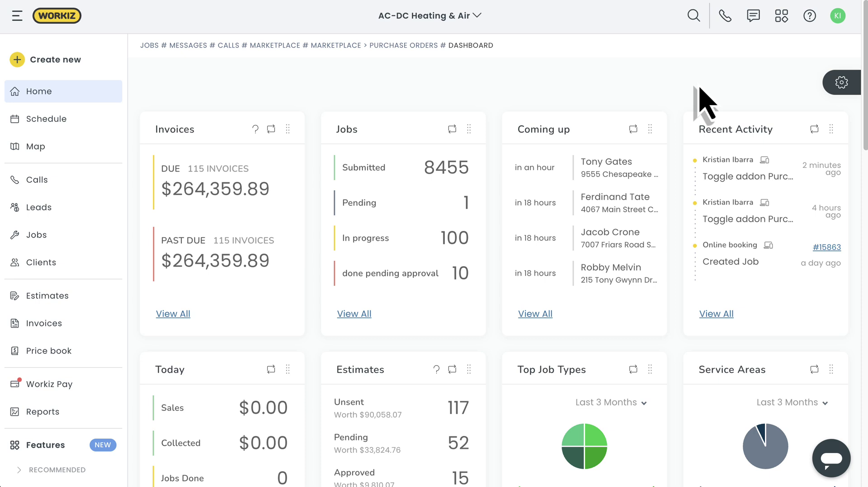
pyautogui.click(782, 16)
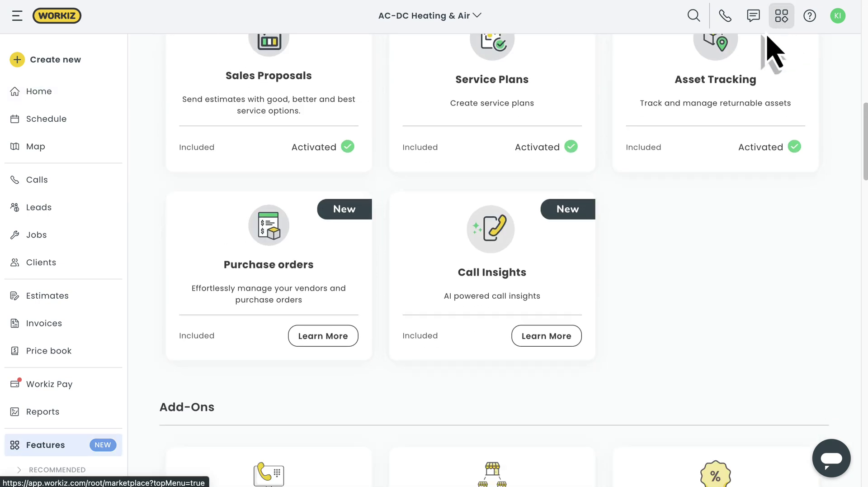
pyautogui.click(275, 267)
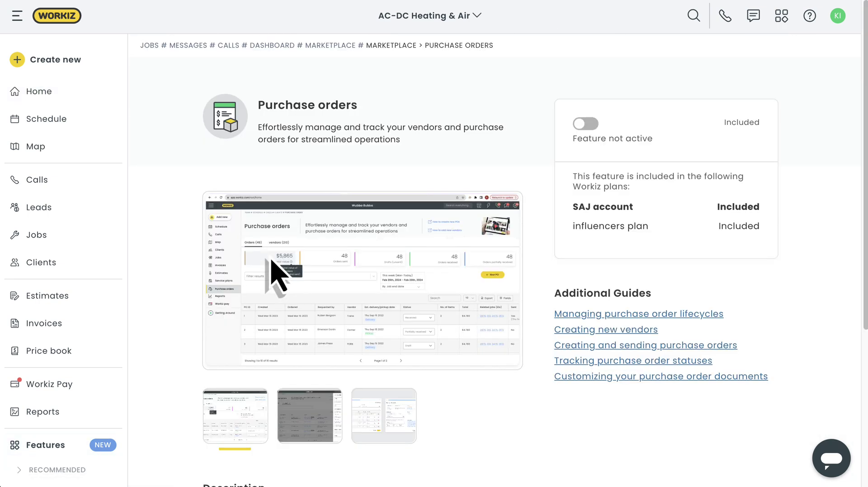
pyautogui.click(583, 125)
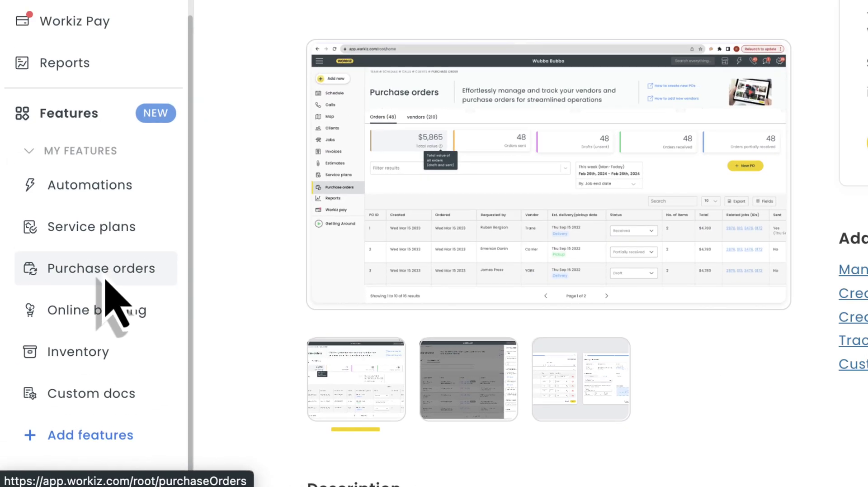
pyautogui.click(113, 286)
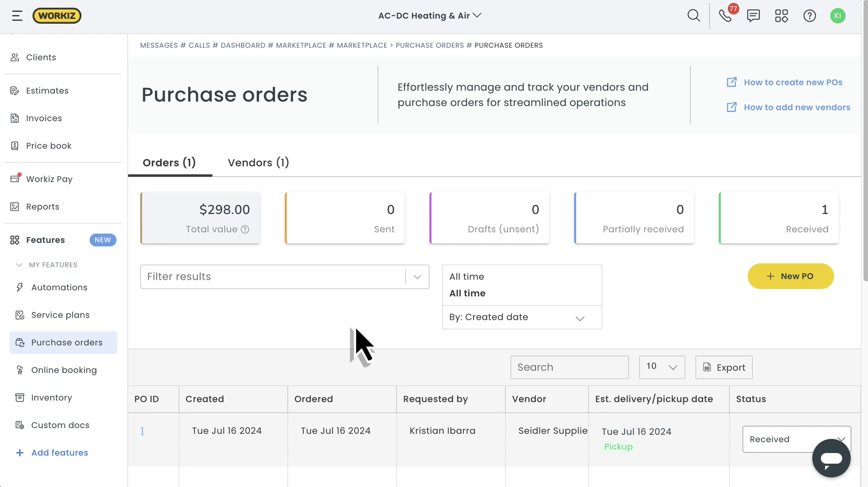
# Review the Vendors tab, then start PO 2 from Orders and list its vendor choices.
pyautogui.click(262, 171)
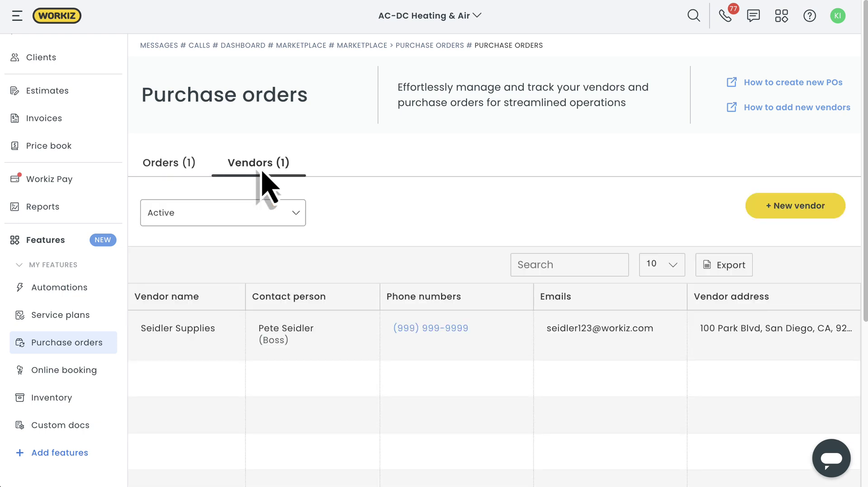
pyautogui.click(173, 171)
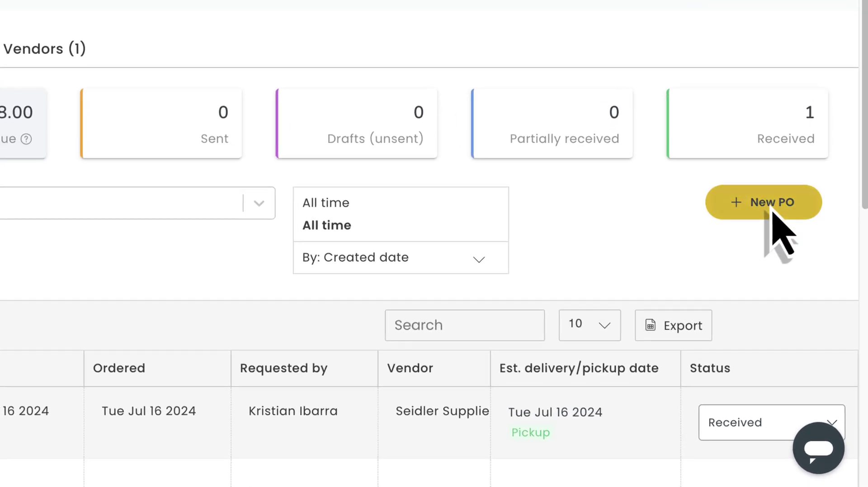
pyautogui.click(789, 252)
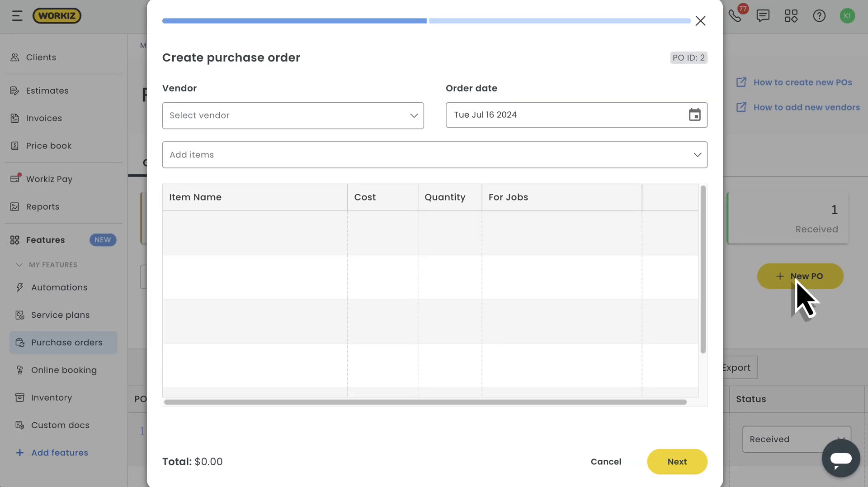
pyautogui.click(273, 119)
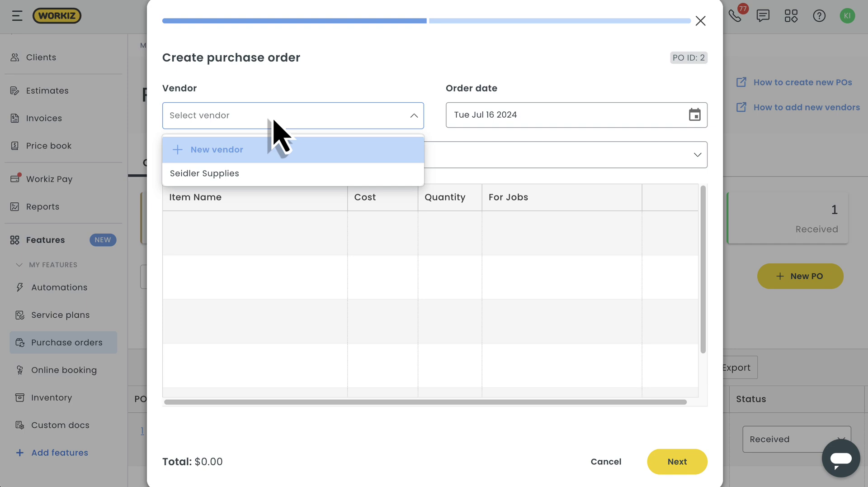
# Create vendor Friar Supply Co. with its details and Net 30 terms, attached to PO 2.
pyautogui.click(272, 152)
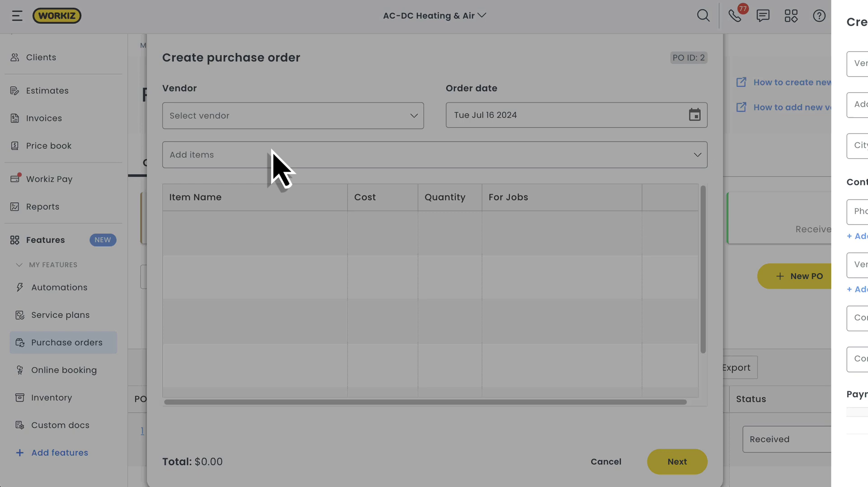
pyautogui.click(658, 65)
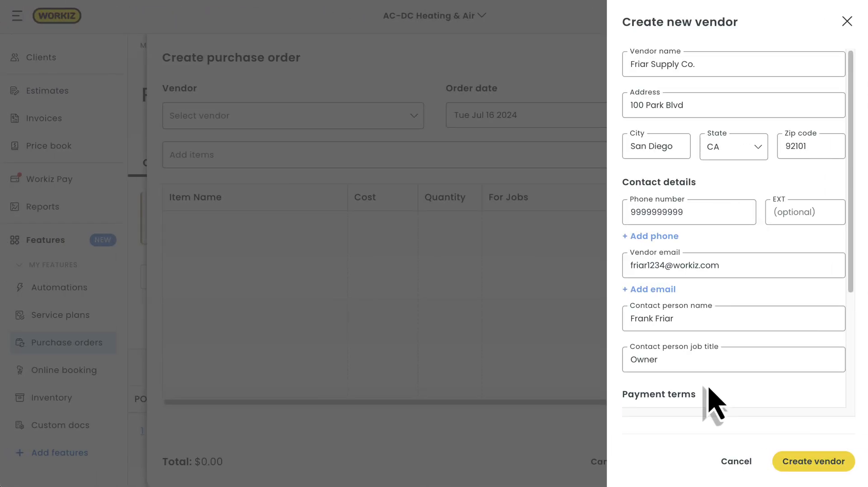
pyautogui.scroll(-5, 709, 388)
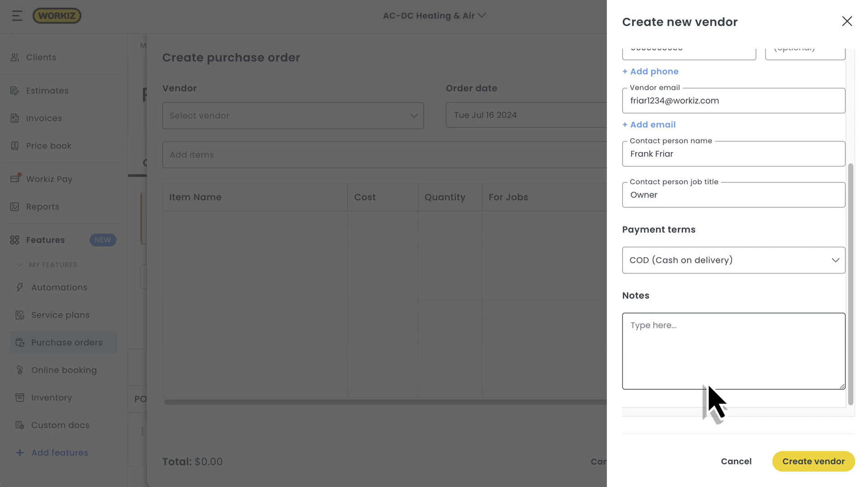
pyautogui.click(716, 269)
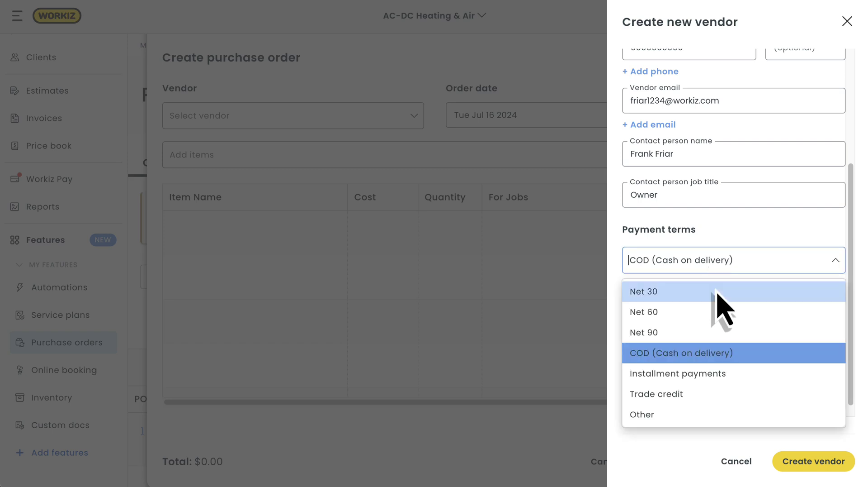
pyautogui.click(718, 293)
pyautogui.click(817, 463)
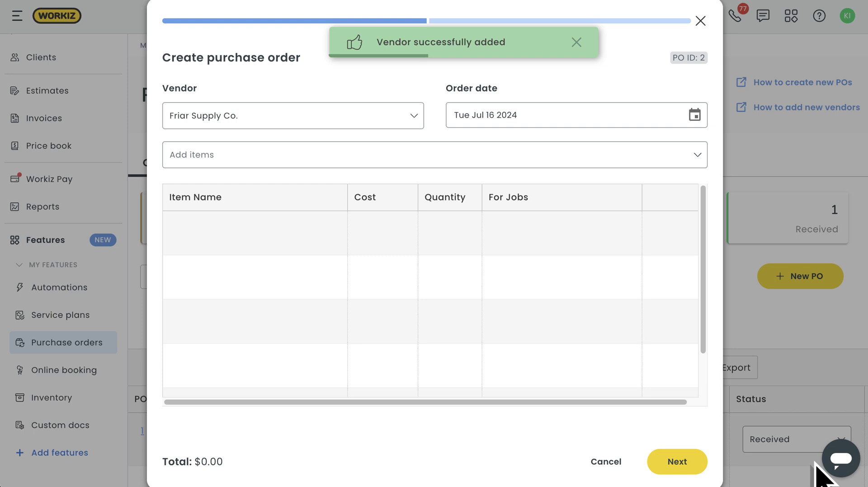
# Add 10 Ecobee4 Pro Thermostats to the order, linked to job 184 and another job.
pyautogui.click(394, 157)
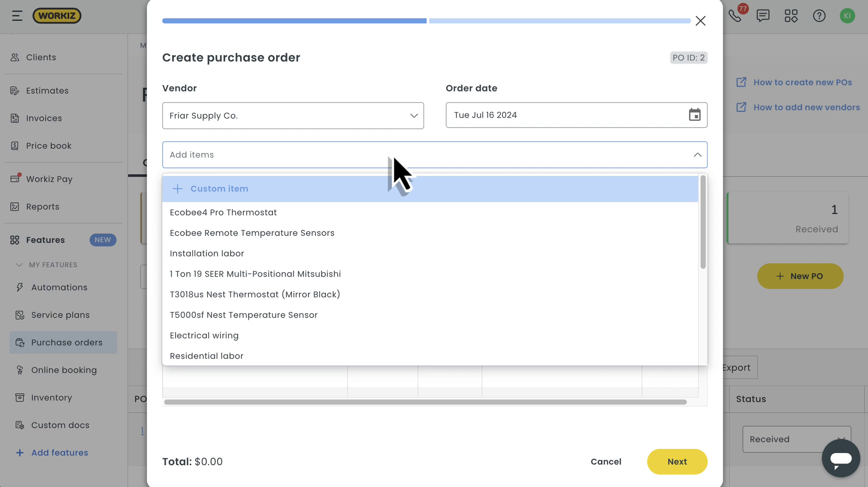
pyautogui.click(290, 217)
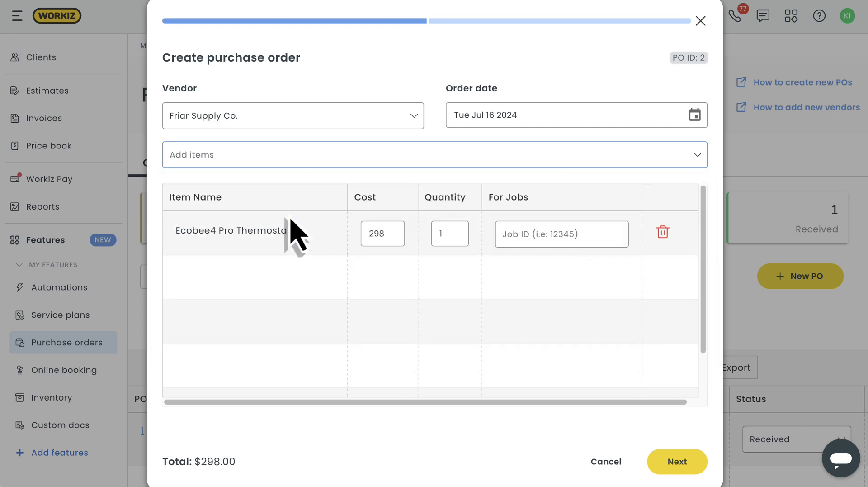
pyautogui.click(450, 240)
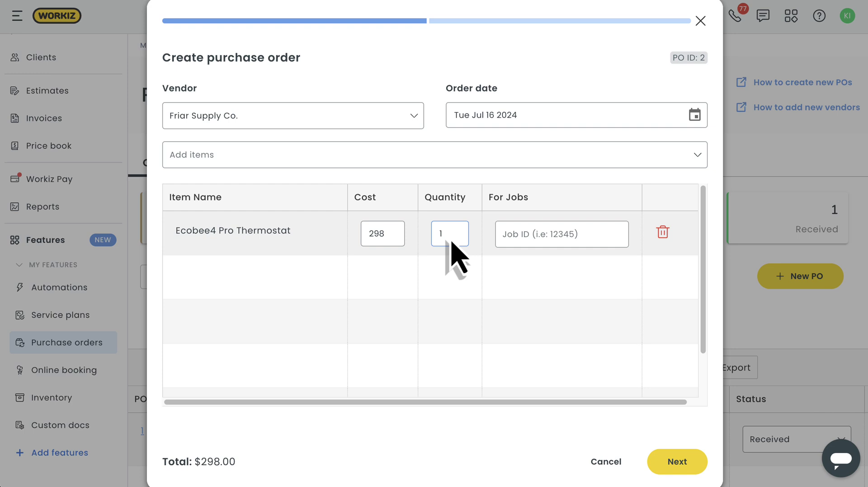
pyautogui.write('0')
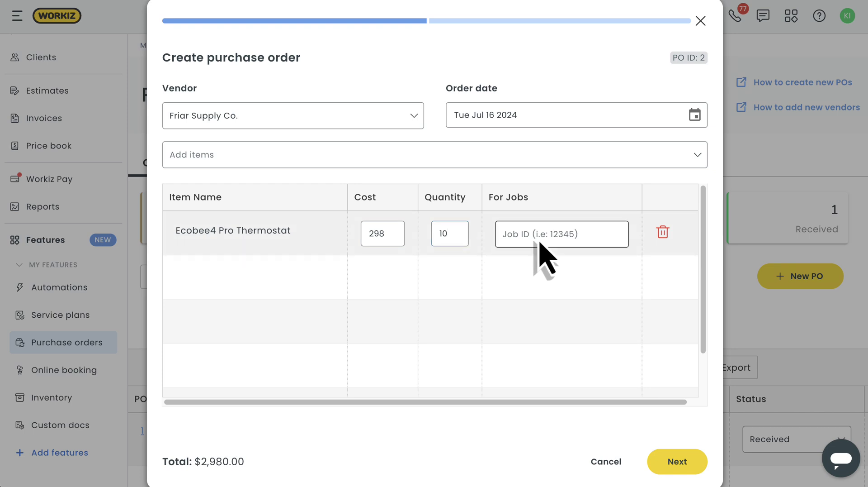
pyautogui.click(540, 244)
pyautogui.write('Crane')
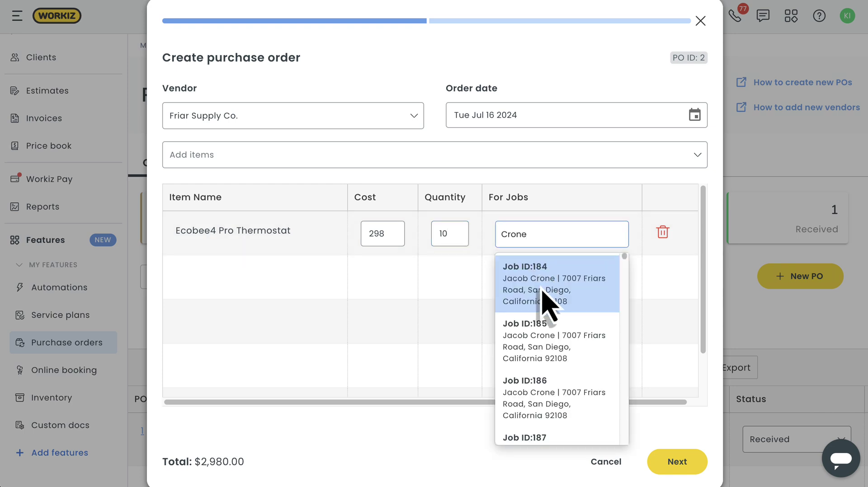
pyautogui.click(543, 292)
pyautogui.click(574, 243)
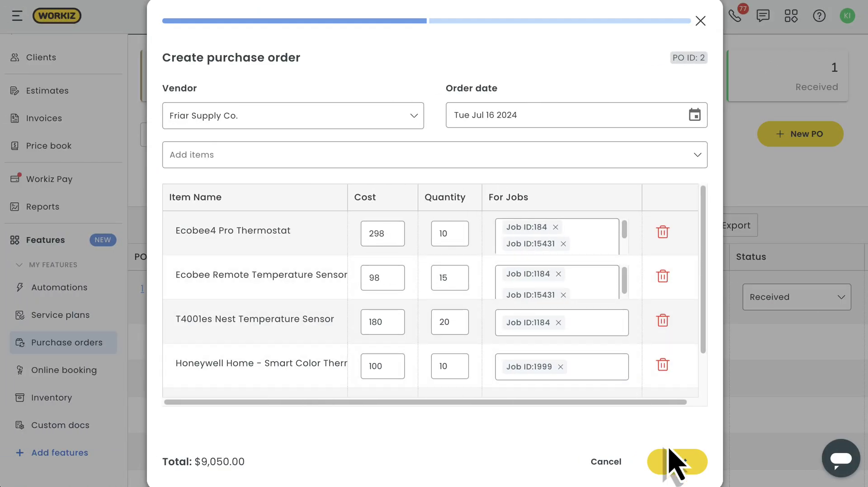
# Make the order a Pickup with an estimated pickup date of 07/30/2024.
pyautogui.click(682, 469)
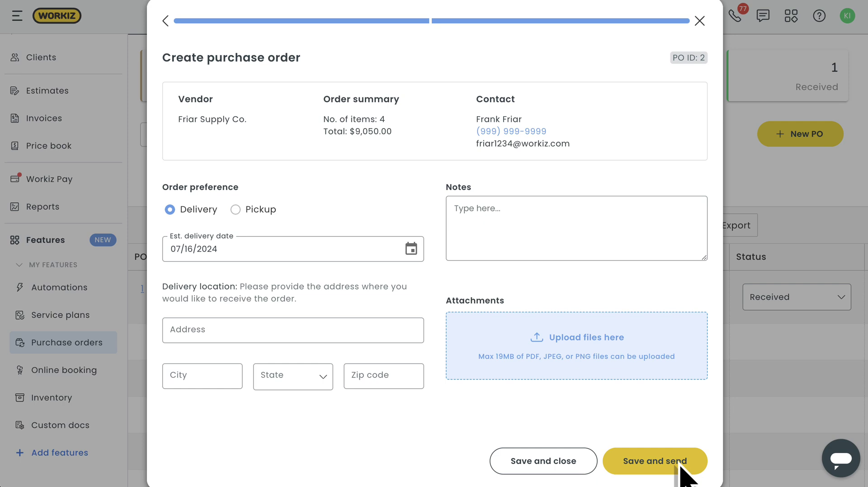
pyautogui.click(236, 210)
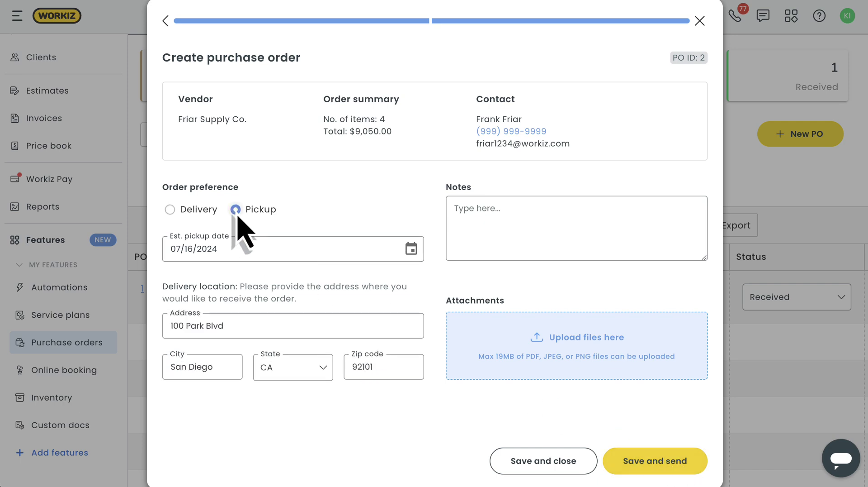
pyautogui.click(173, 215)
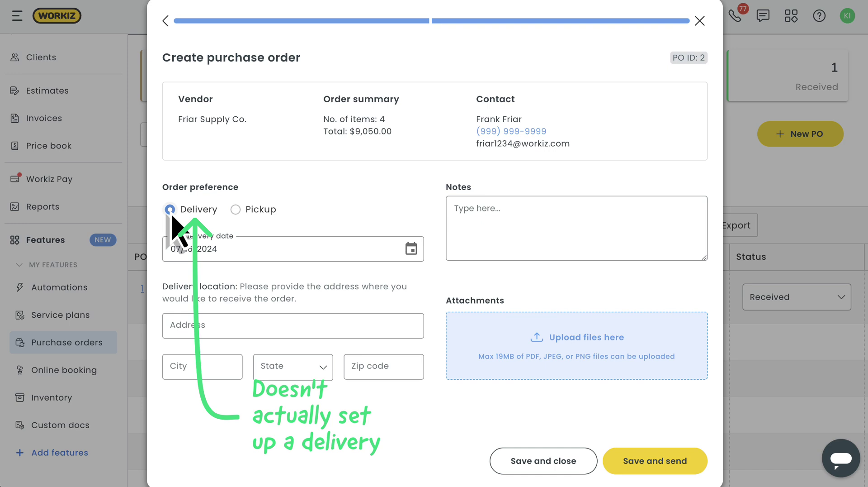
pyautogui.click(237, 212)
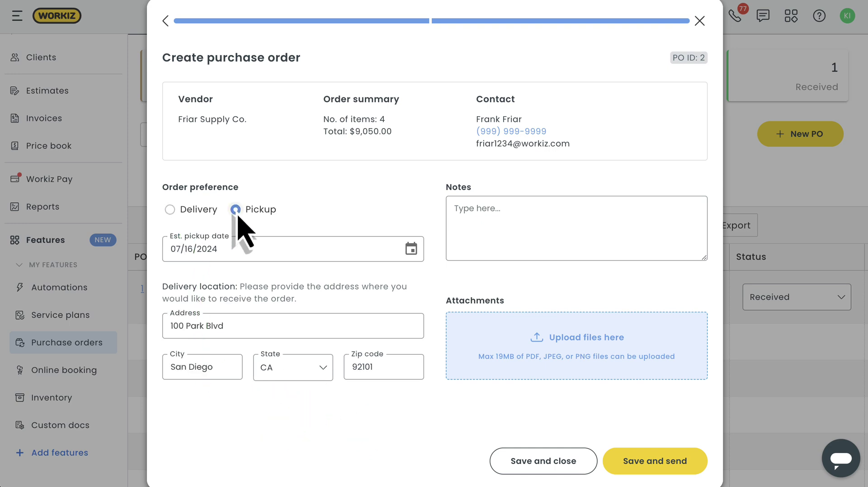
pyautogui.click(412, 253)
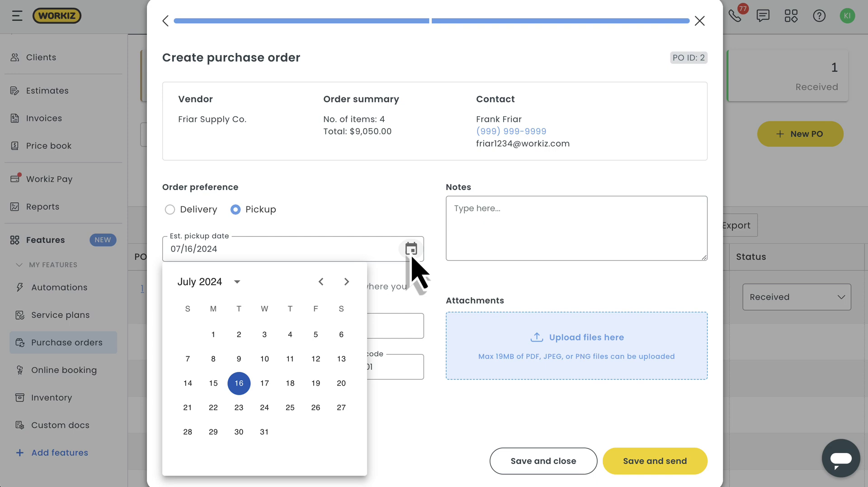
pyautogui.click(242, 435)
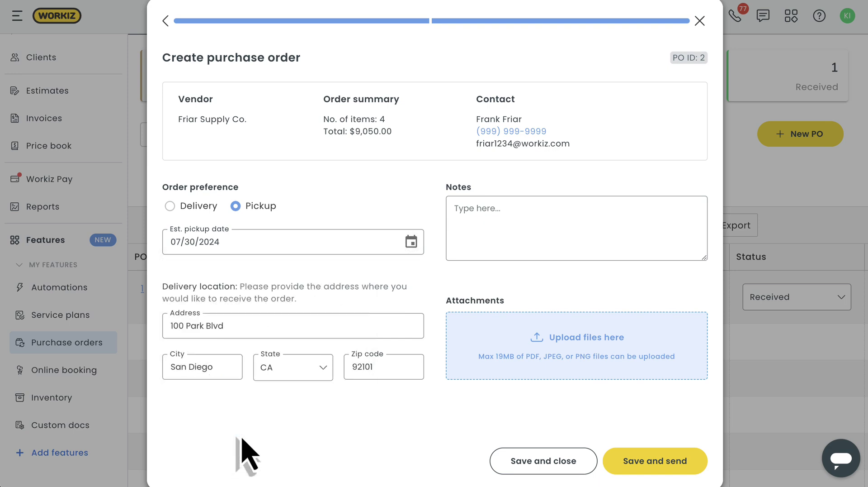
# Save PO 2 for Friar Supply Co. and send it.
pyautogui.click(656, 461)
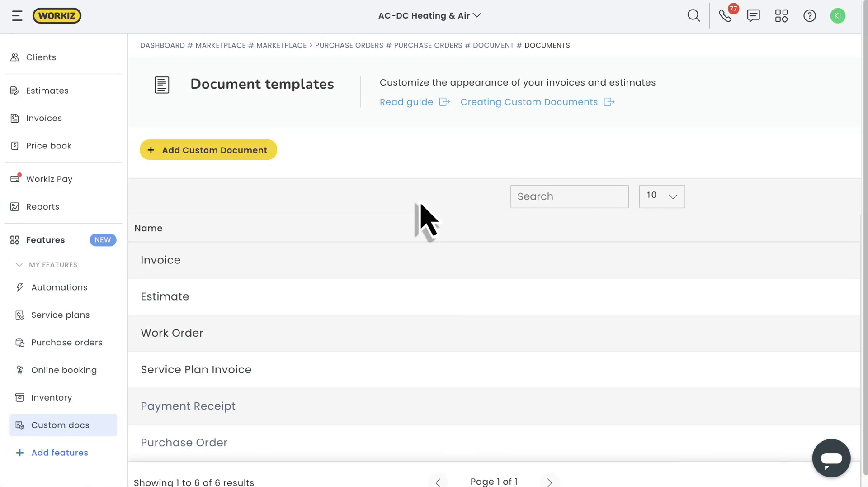
# Shrink the company logo on the Purchase Order template and check its Email Options.
pyautogui.click(184, 448)
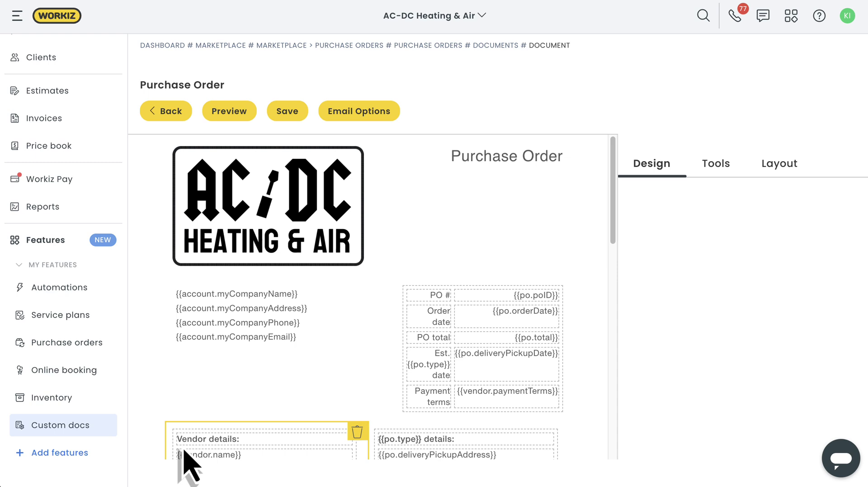
pyautogui.click(337, 263)
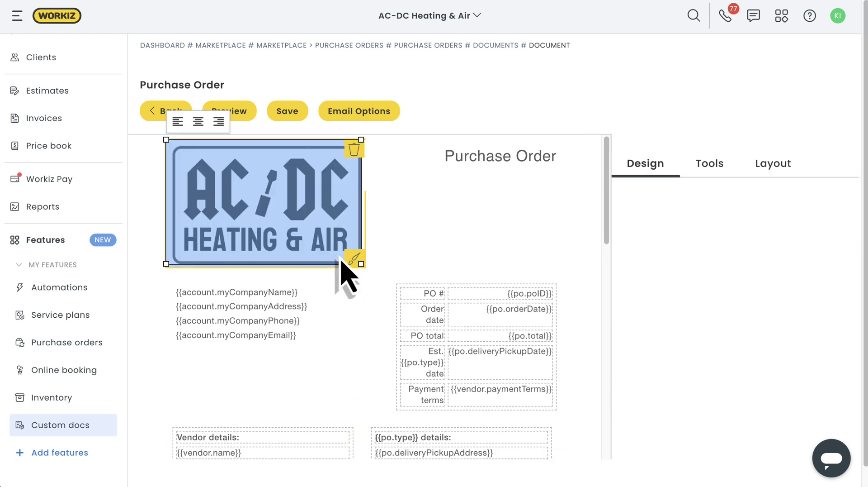
pyautogui.moveTo(361, 268); pyautogui.dragTo(286, 207)
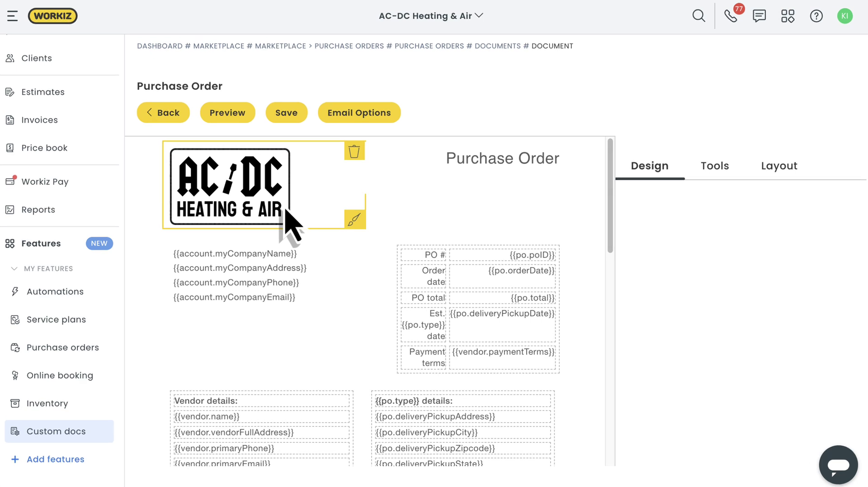
pyautogui.click(359, 117)
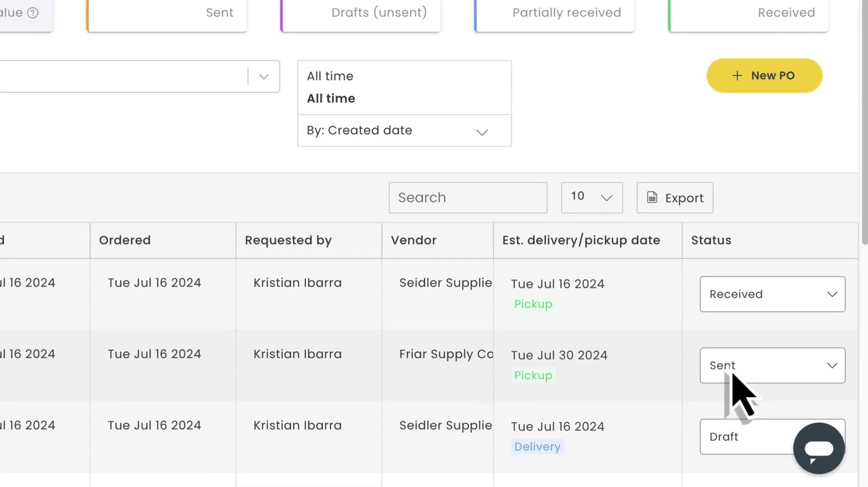
pyautogui.click(771, 368)
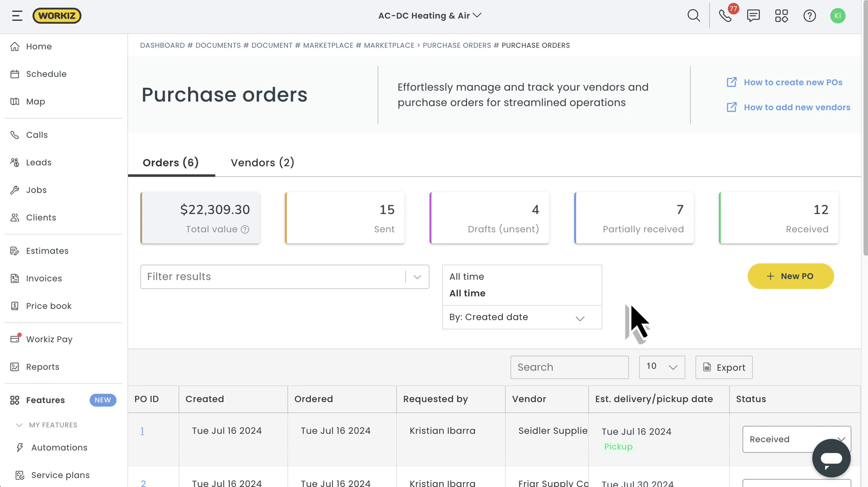
pyautogui.click(528, 300)
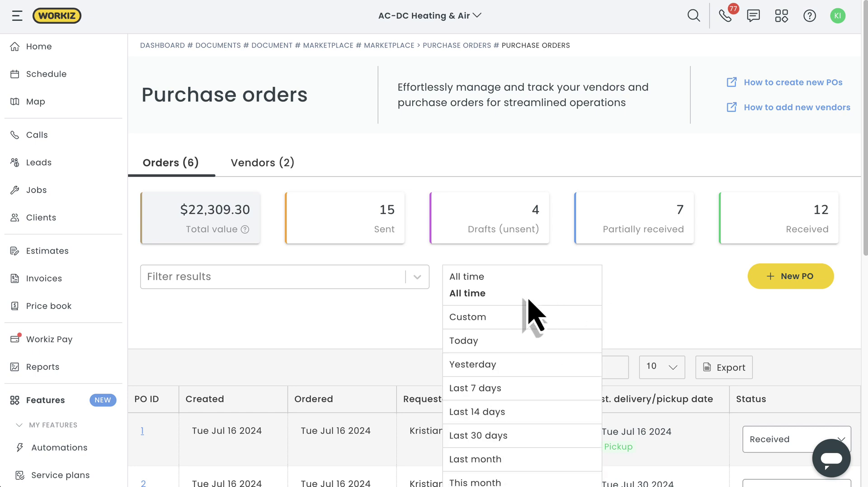
pyautogui.click(528, 299)
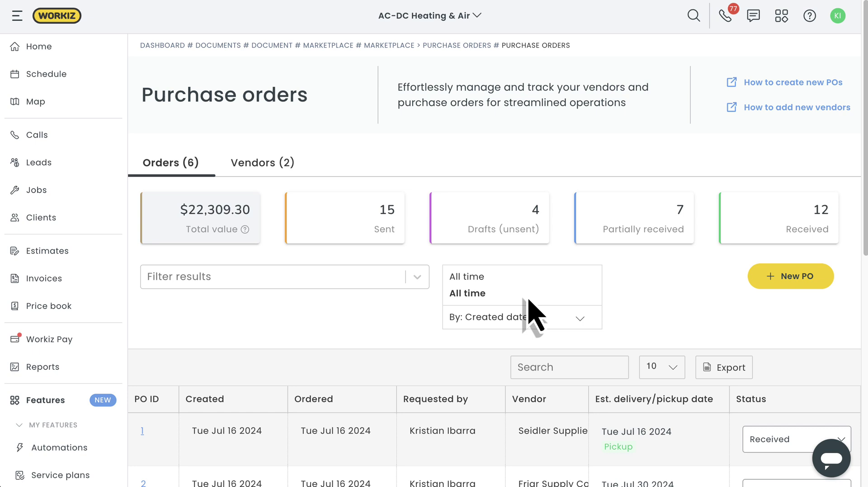